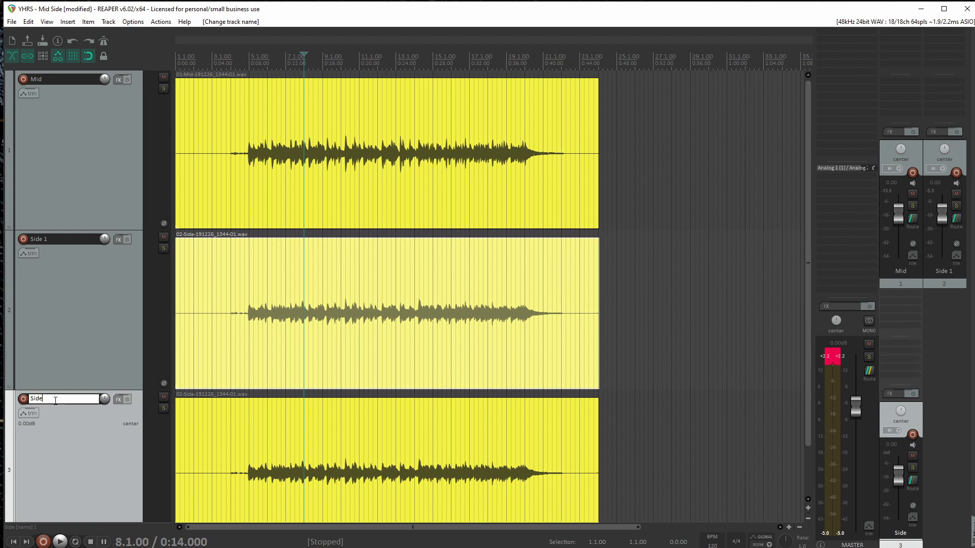
Finish renaming the duplicated side track as Side 2
type("2")
key("Return")
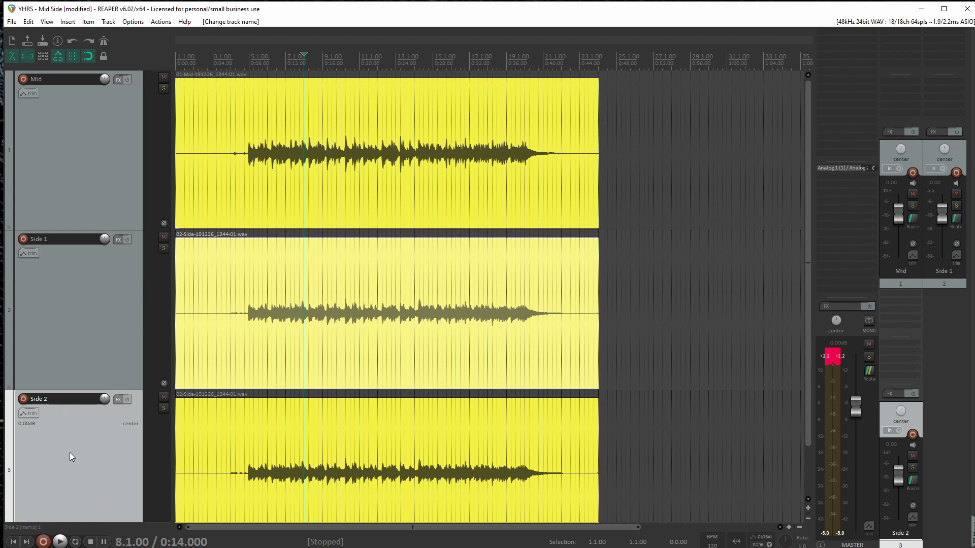
left_click(65, 315)
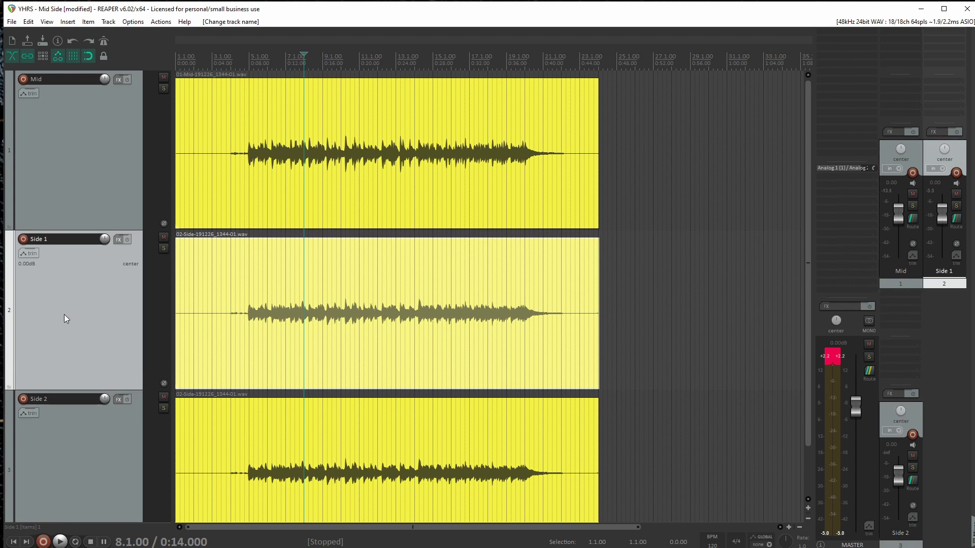
right_click(64, 315)
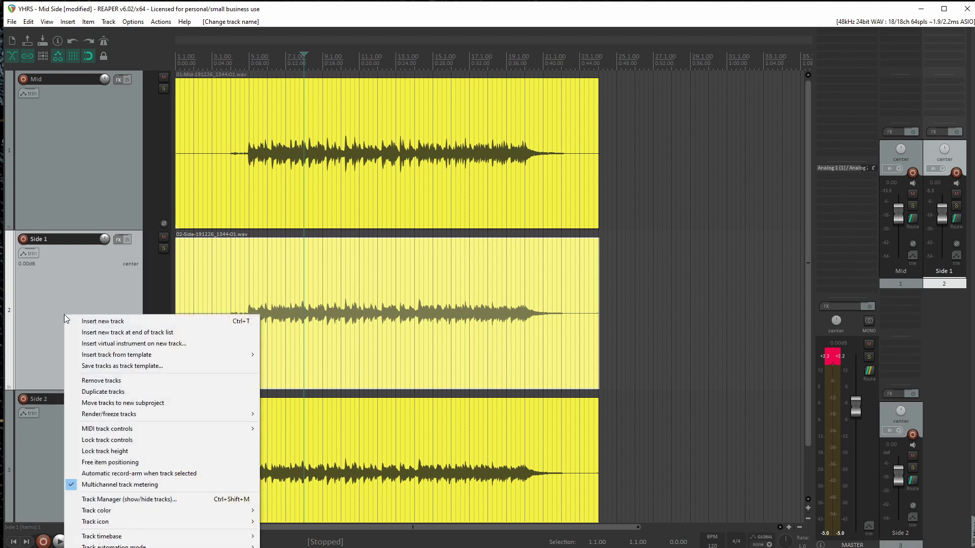
key("Escape")
left_click(78, 466, "ctrl")
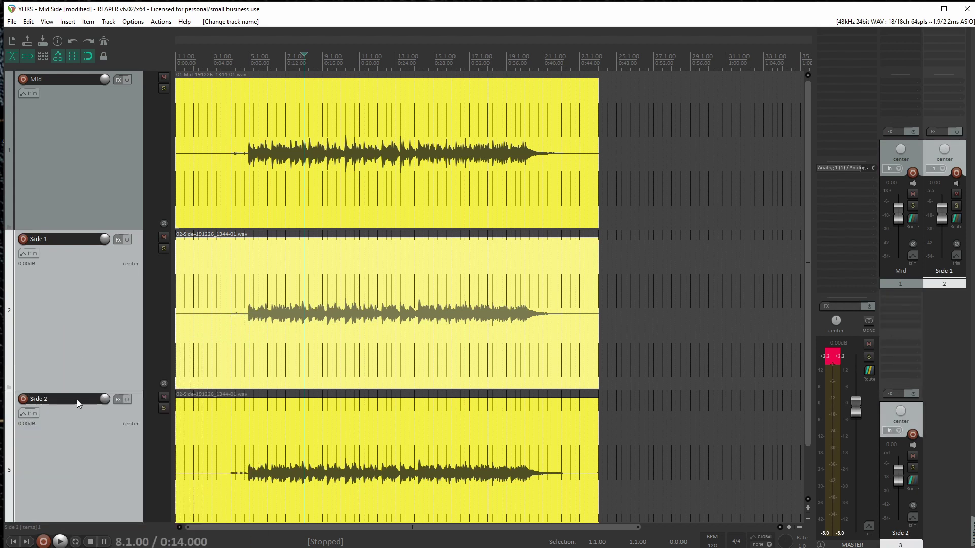
Insert a new track and reorder it so it sits between the Mid and Side 1 tracks
left_click(66, 339)
right_click(75, 302)
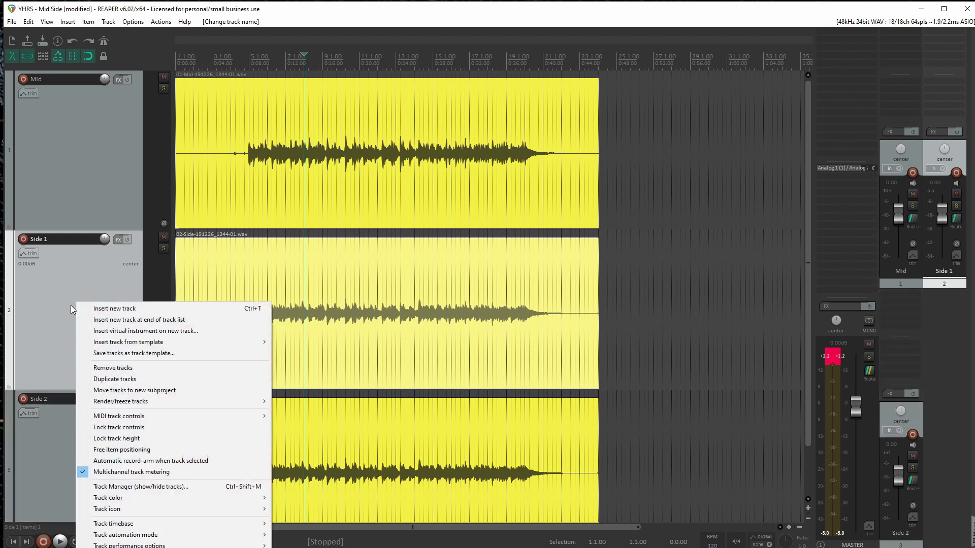
left_click(100, 309)
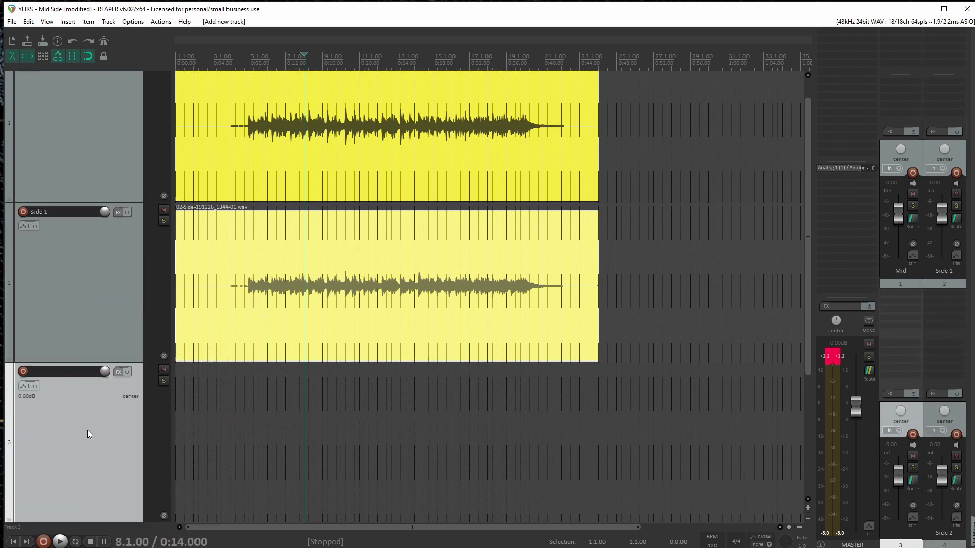
left_click_drag(87, 431, 98, 93)
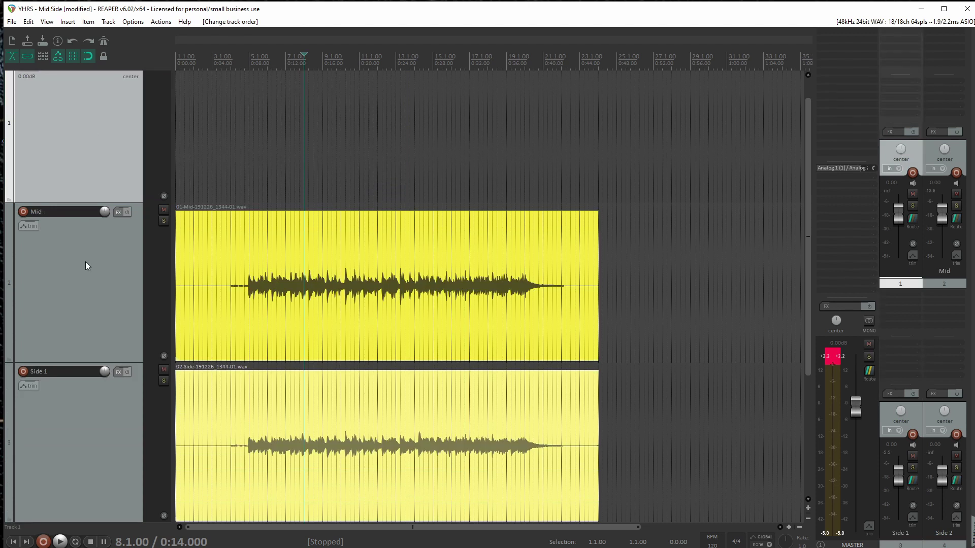
scroll(38, 278, "up", 1)
left_click_drag(79, 153, 73, 346)
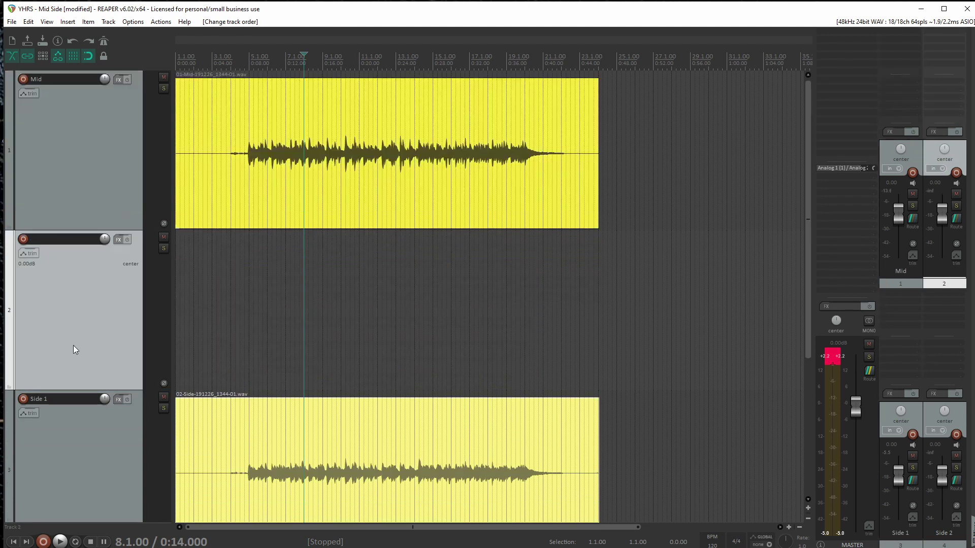
Name the new empty track Side Folder
double_click(50, 239)
type("sID")
key("BackSpace")
key("BackSpace")
key("BackSpace")
type("Side Folder")
key("Return")
Turn Side Folder into a folder track containing Side 1 and Side 2, with Side 2 as its last track
left_click(10, 388)
scroll(43, 342, "down", 3)
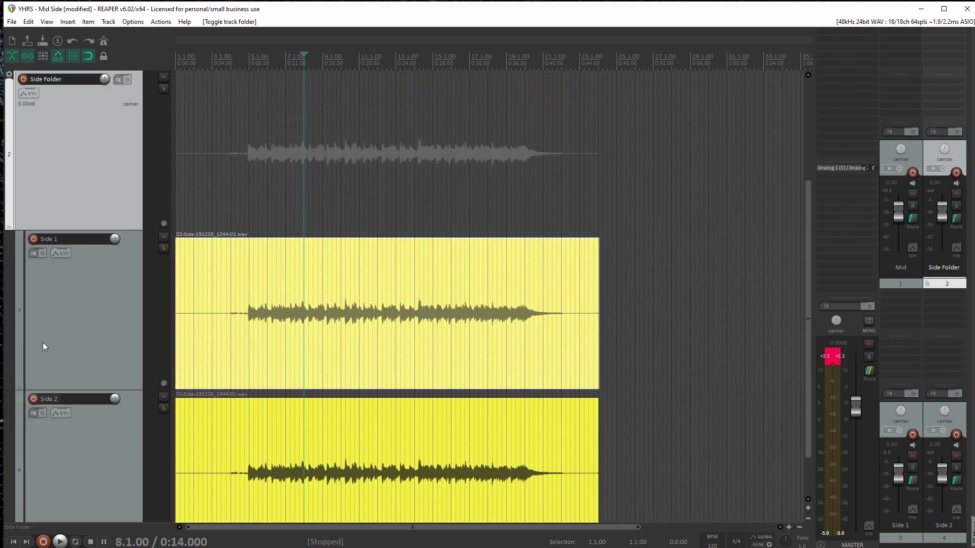
scroll(46, 340, "up", 2)
scroll(45, 340, "down", 3)
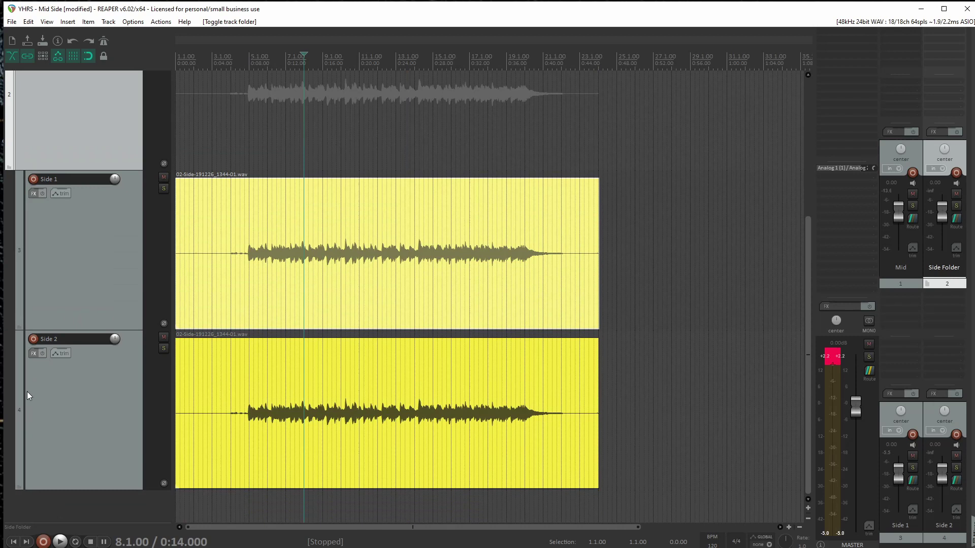
left_click(18, 485)
Select the Side 2 track and audition a short passage of the mix from measure 8
left_click(84, 257)
left_click(59, 361)
left_click(93, 277)
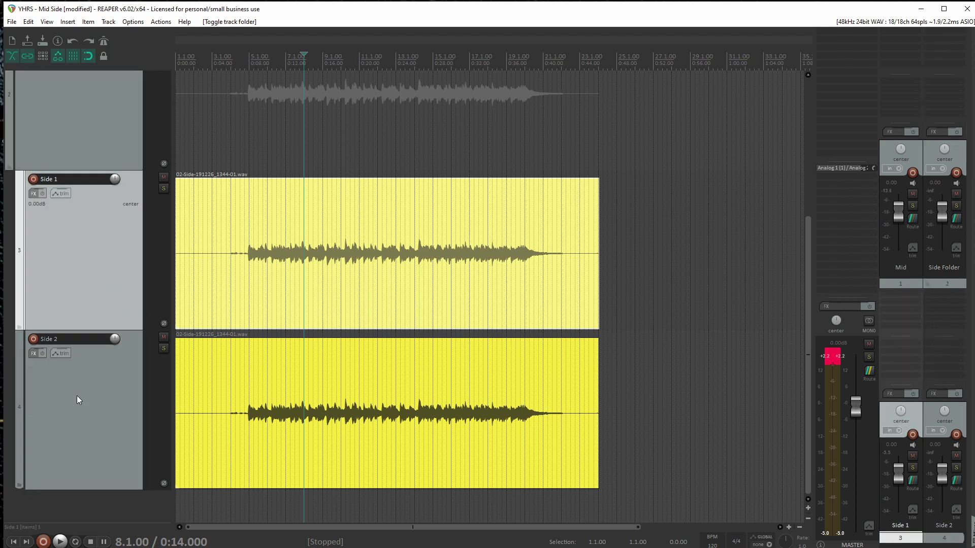
left_click(78, 395)
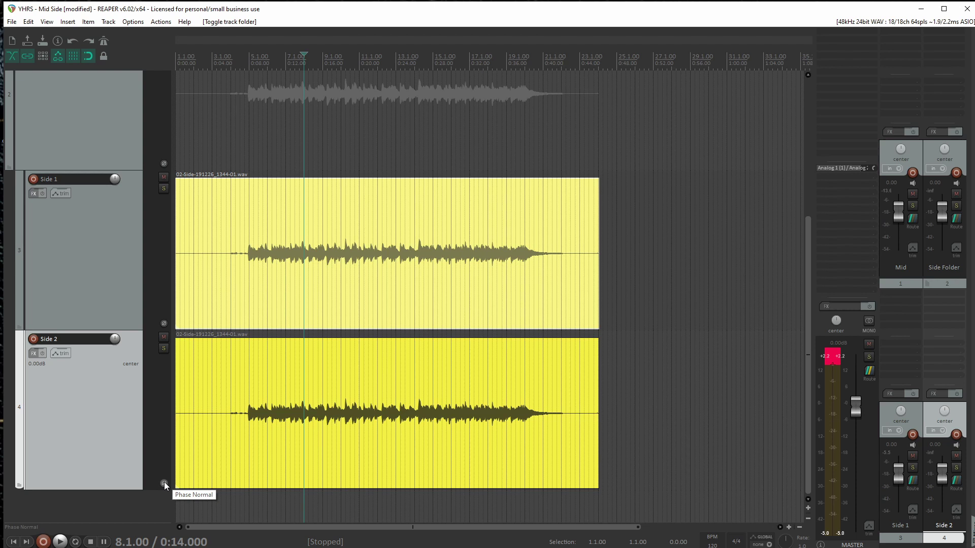
key("space")
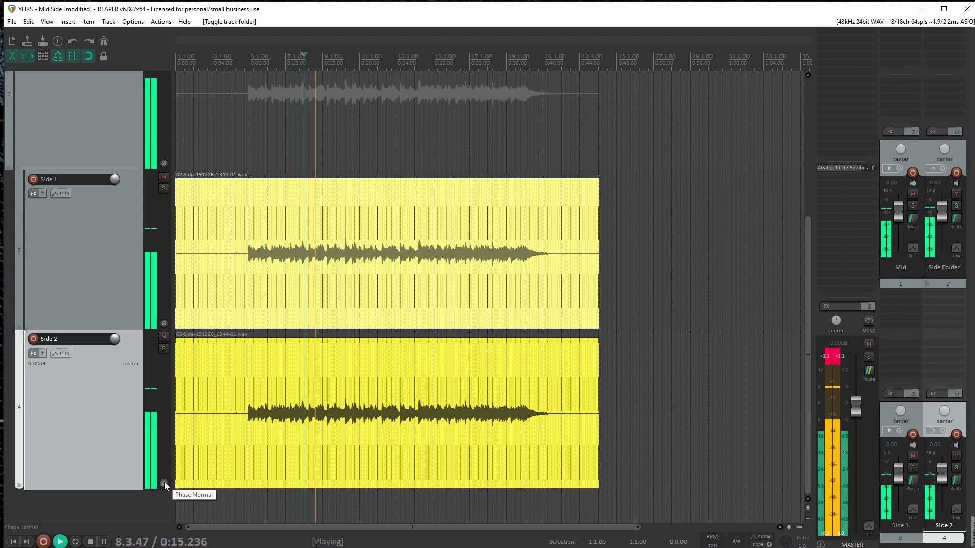
key("space")
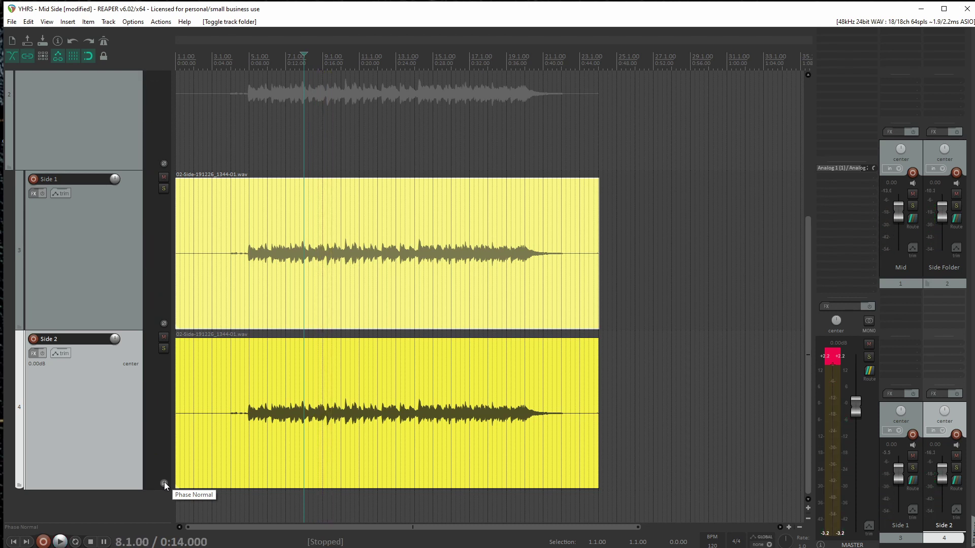
Invert the phase of the Side 2 track and mute the Mid track
left_click(164, 483)
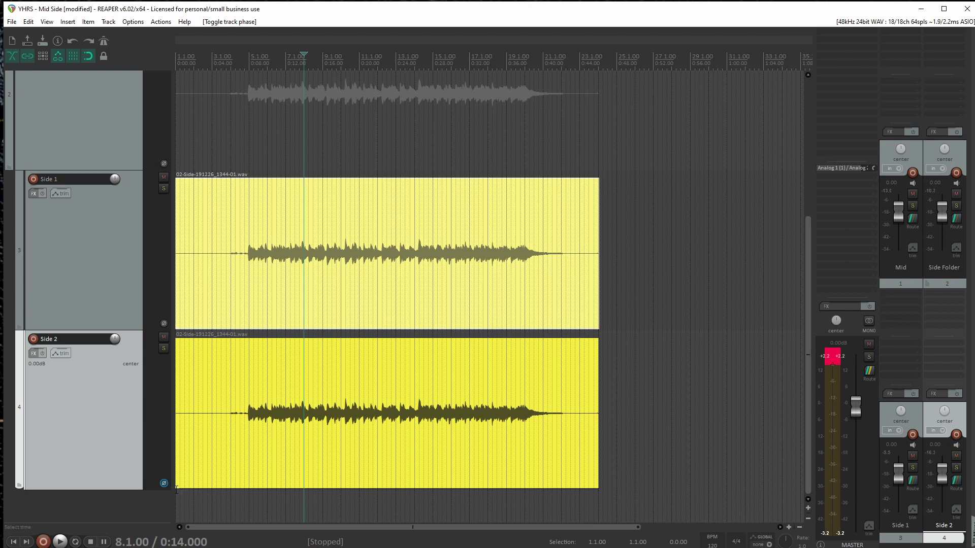
left_click(84, 119)
scroll(84, 119, "up", 5)
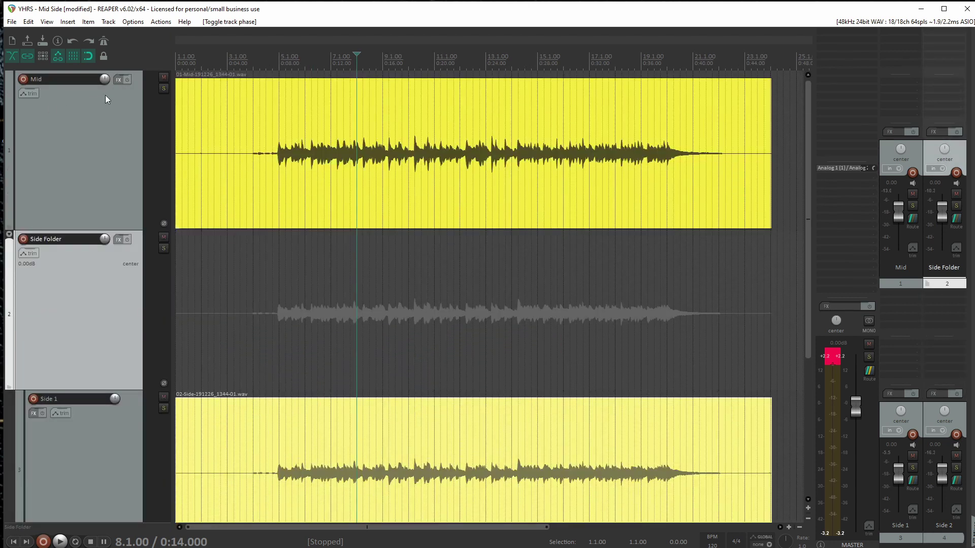
left_click(163, 79)
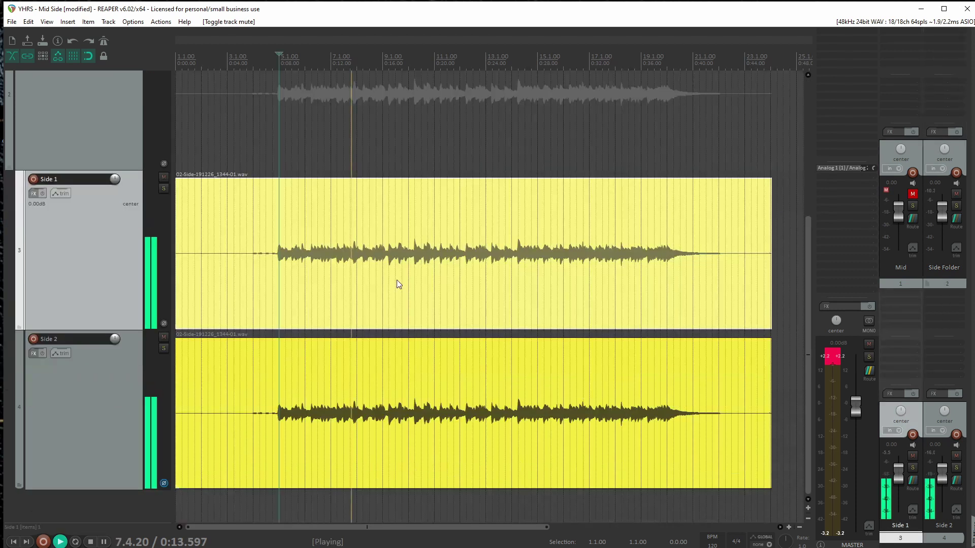
Play back the Side 1 and Side 2 tracks from measure 5 with Mid muted, and stop playback
scroll(397, 280, "down", 4)
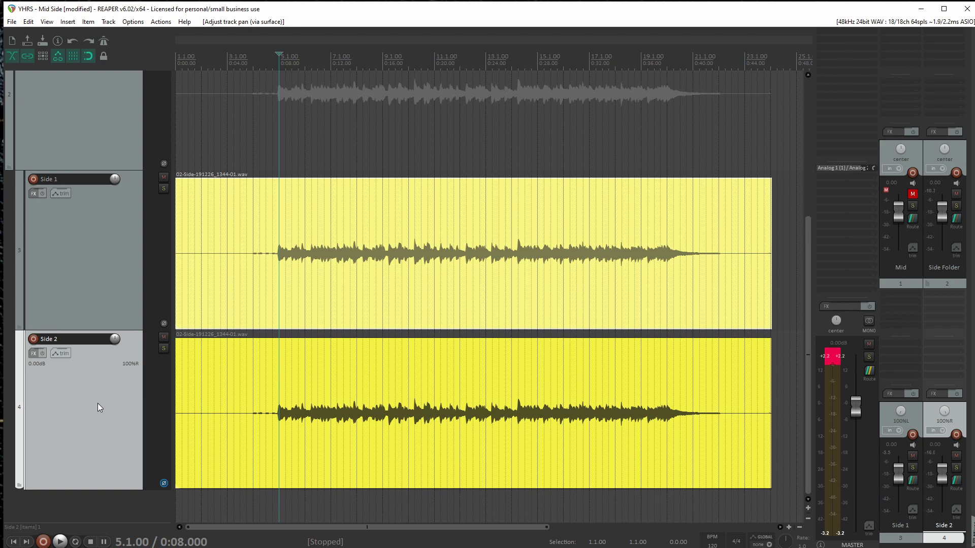
key("space")
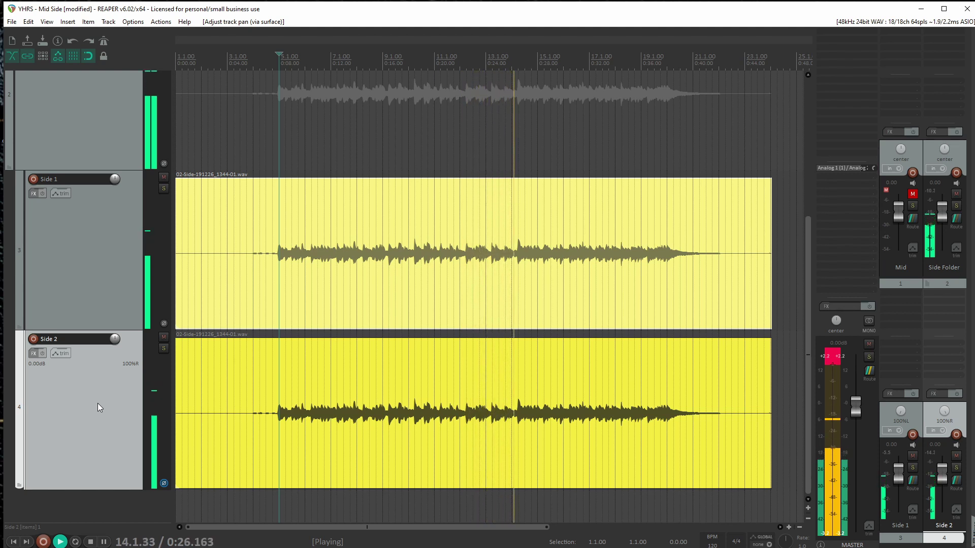
key("space")
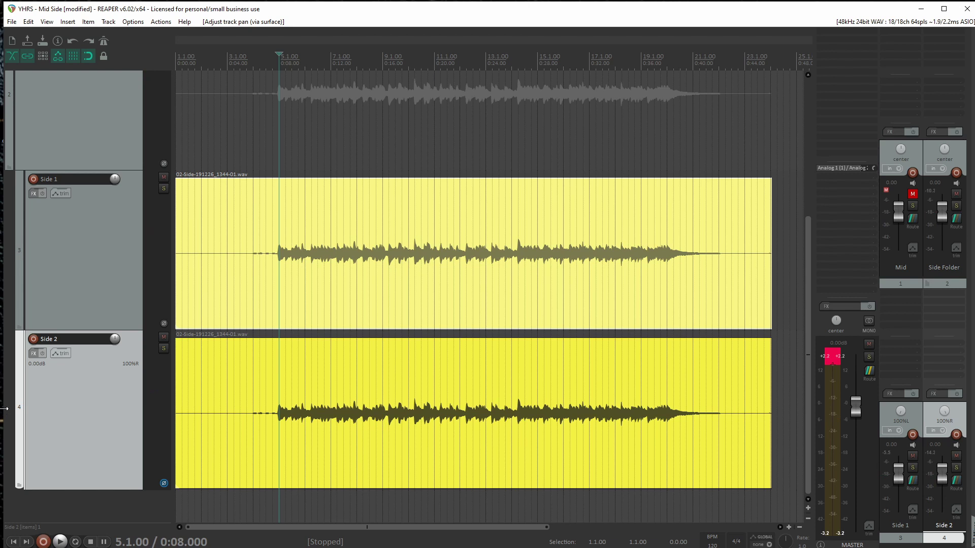
Select the Side Folder track, unmute the Mid track and start playback from measure 5
scroll(6, 409, "up", 1)
scroll(5, 408, "down", 1)
left_click(57, 135)
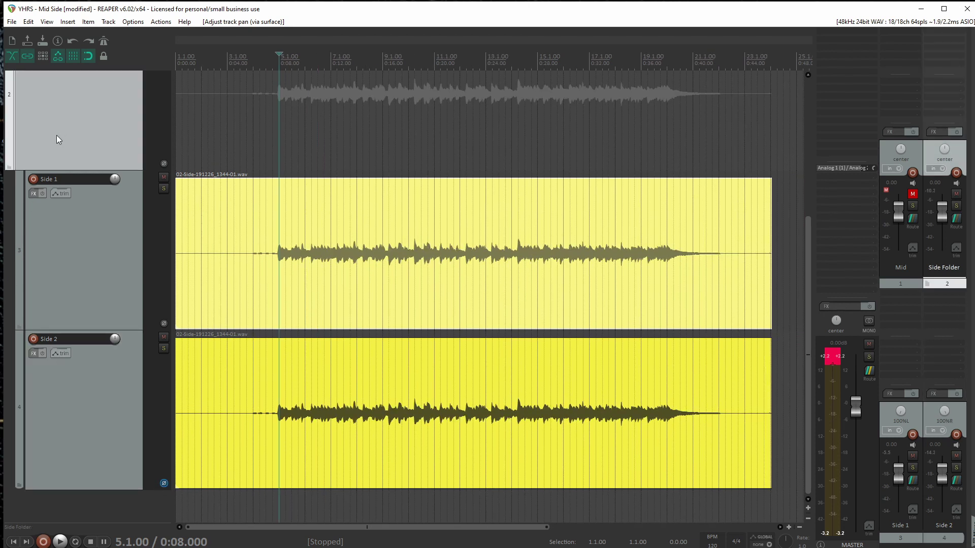
scroll(56, 135, "up", 3)
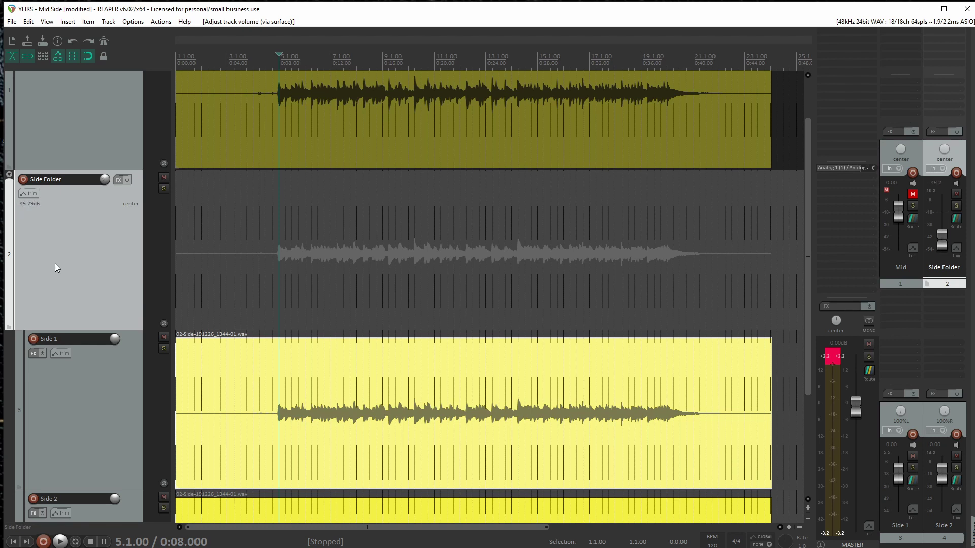
left_click(912, 194)
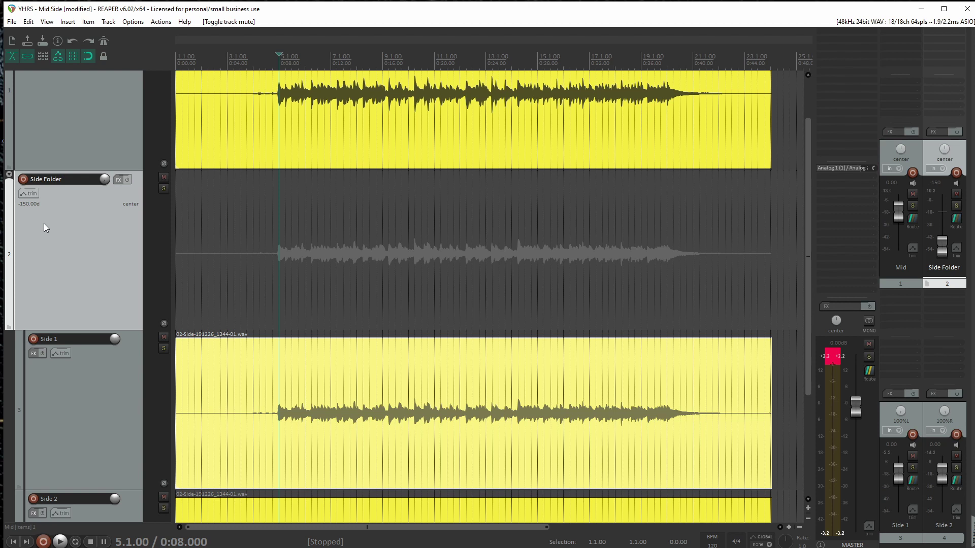
key("space")
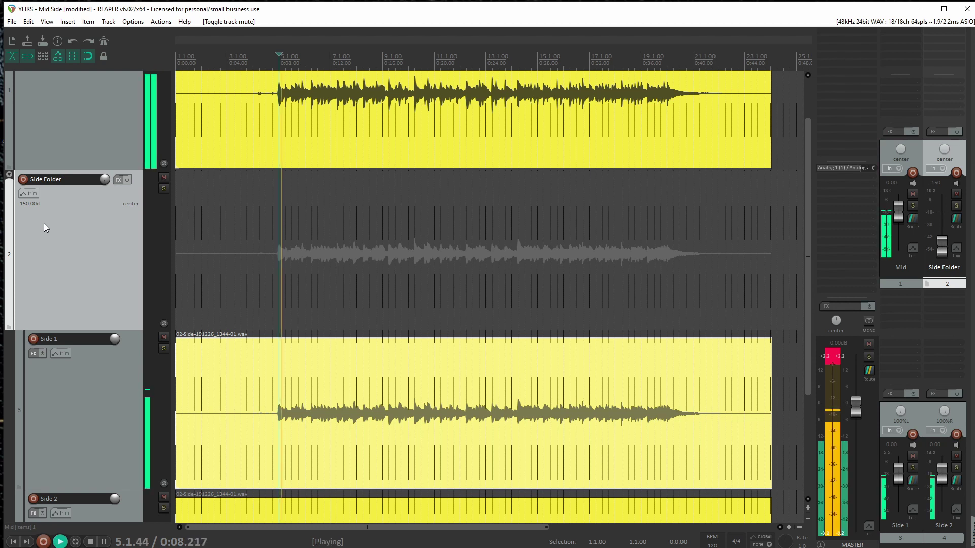